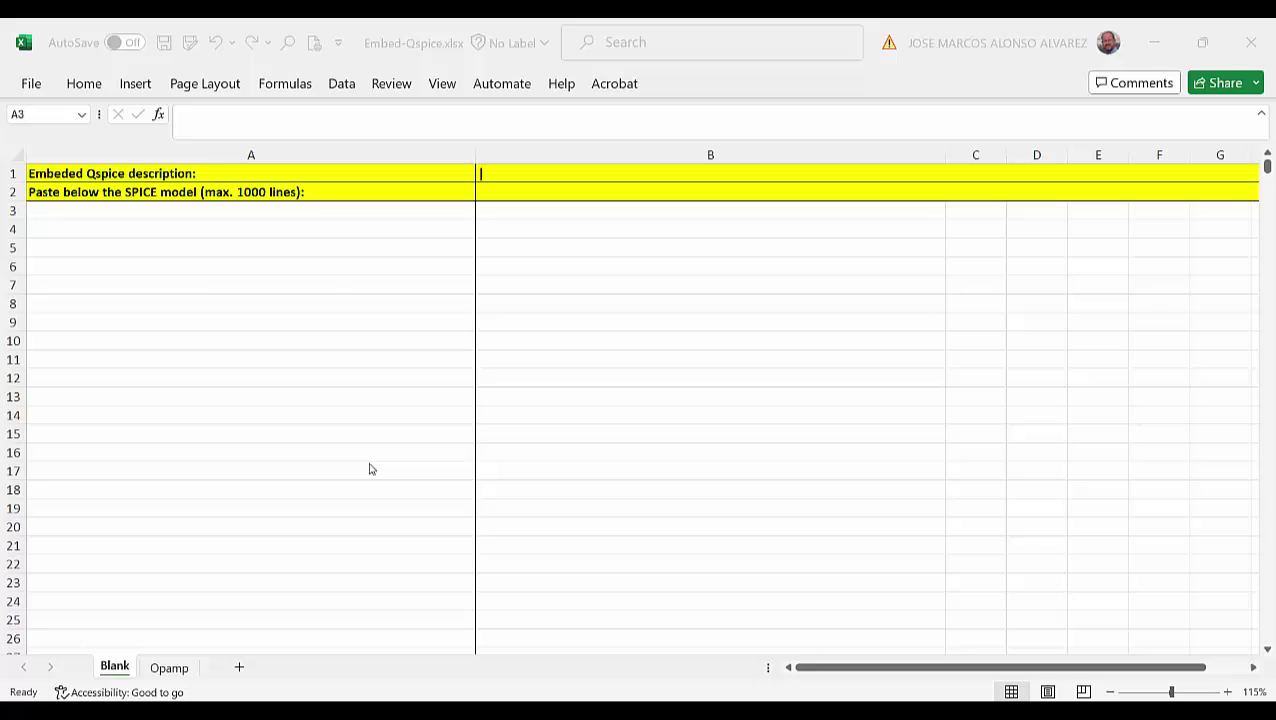
- Inspect the SPICE model paste area in column A and the line conversion formula in cell B3
{"action": "left_click_drag", "start_coordinate": [160, 212], "coordinate": [148, 620]}
{"action": "left_click", "coordinate": [190, 318]}
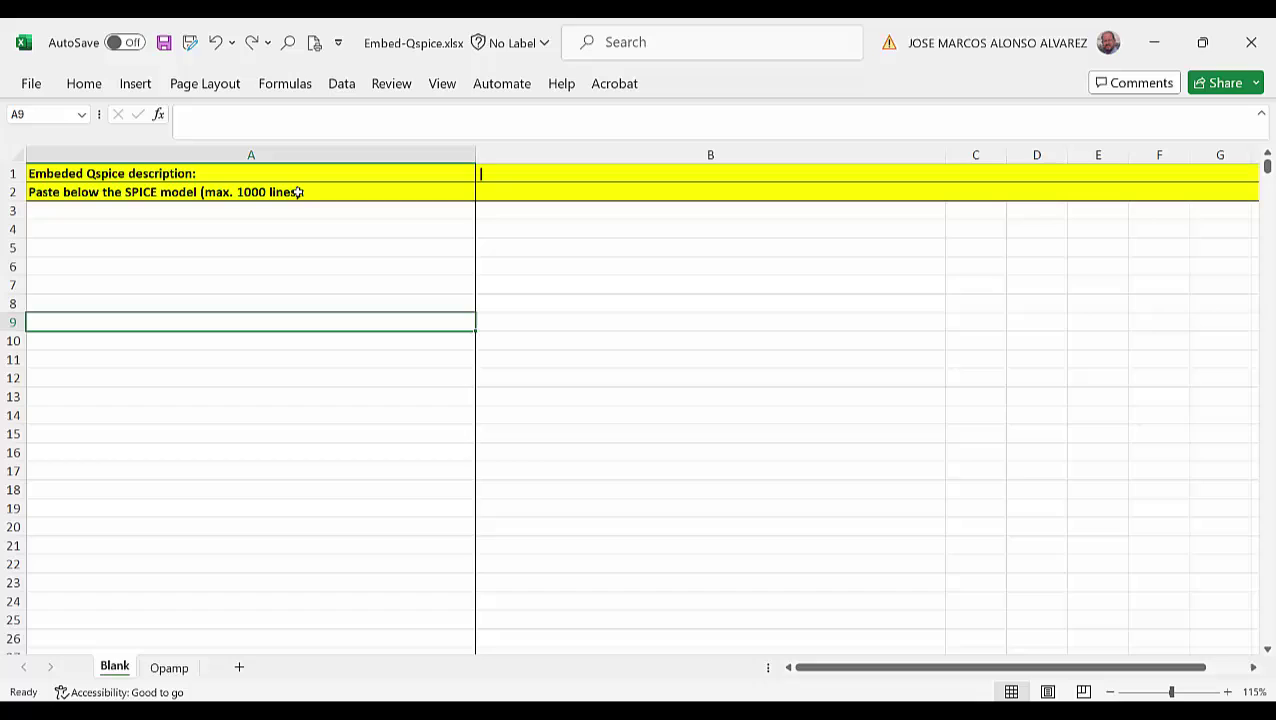
{"action": "left_click", "coordinate": [504, 212]}
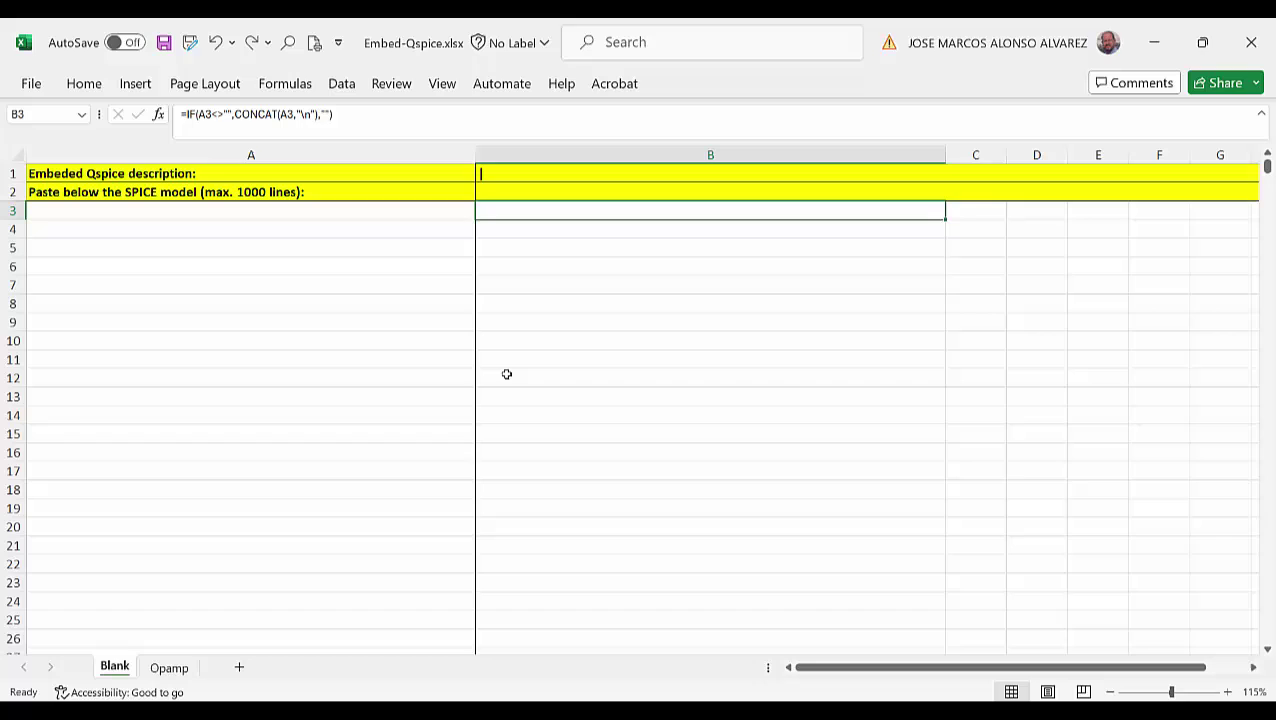
- Test the conversion formulas in B3 and B1 with the word "hello" in cell A3, and clear the test entry
{"action": "left_click", "coordinate": [118, 210]}
{"action": "type", "text": "hello"}
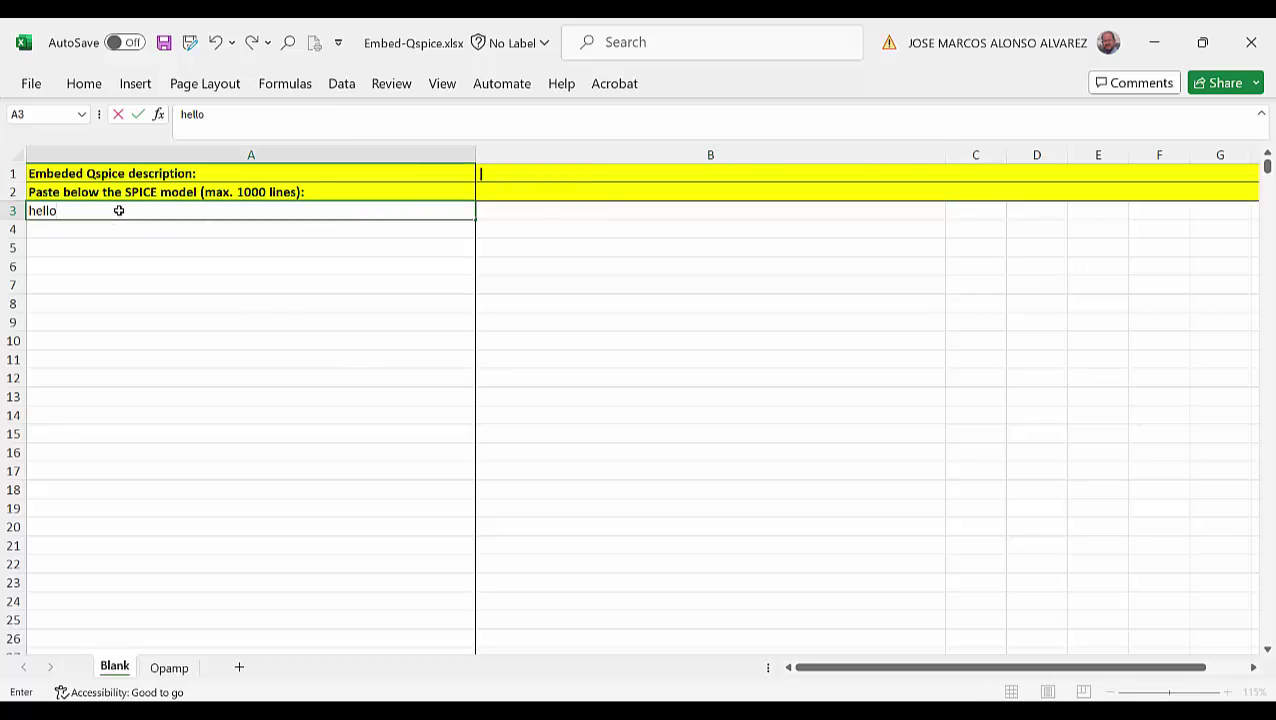
{"action": "key", "text": "Return"}
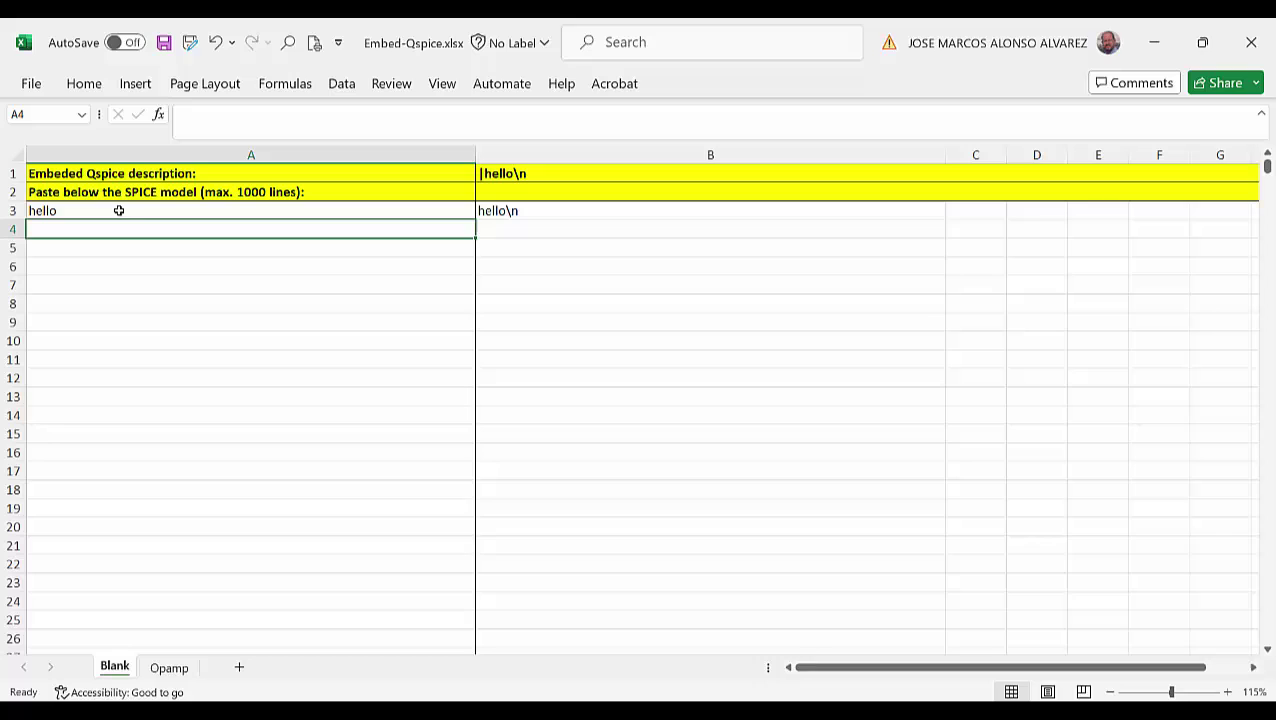
{"action": "left_click", "coordinate": [490, 211]}
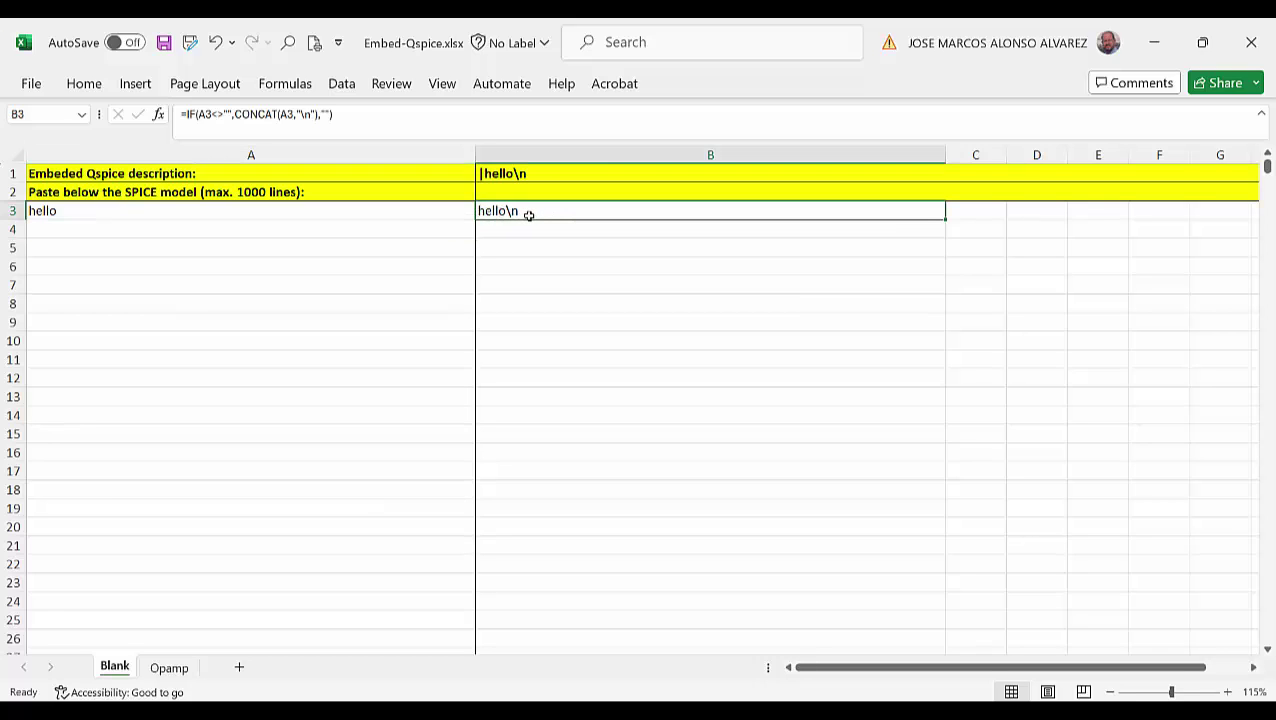
{"action": "left_click", "coordinate": [513, 174]}
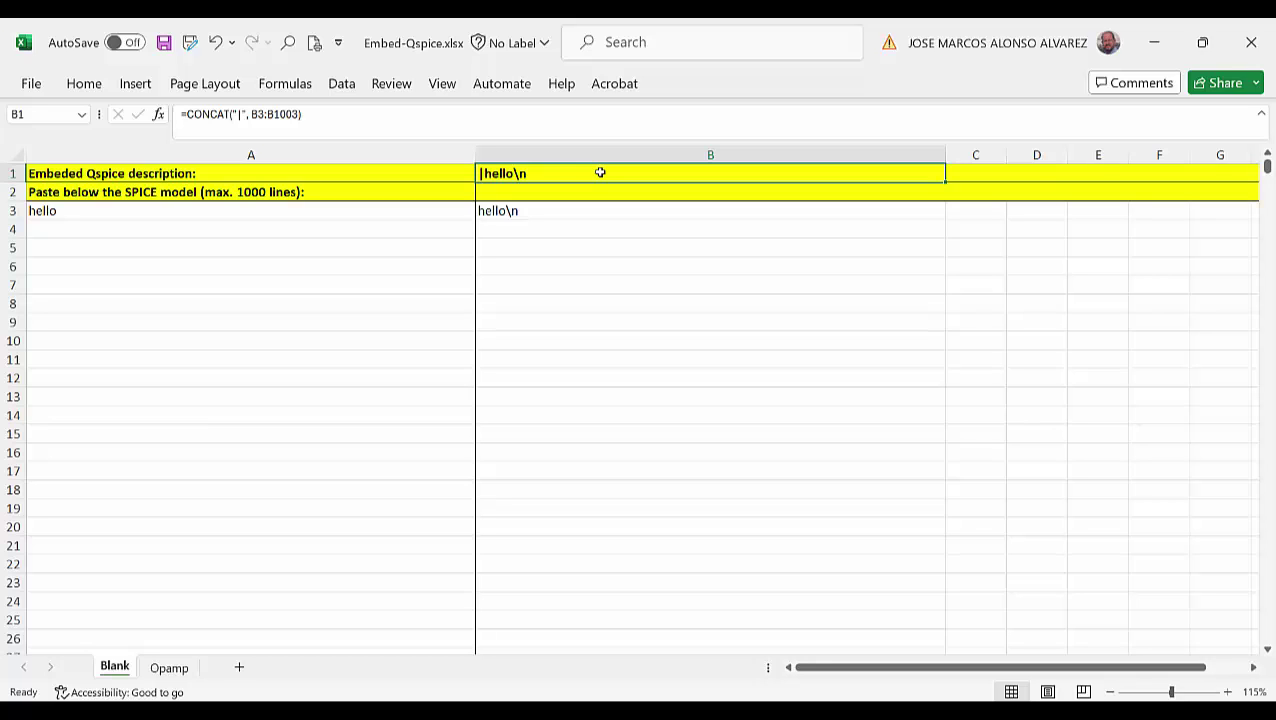
{"action": "left_click", "coordinate": [215, 210]}
{"action": "key", "text": "Delete"}
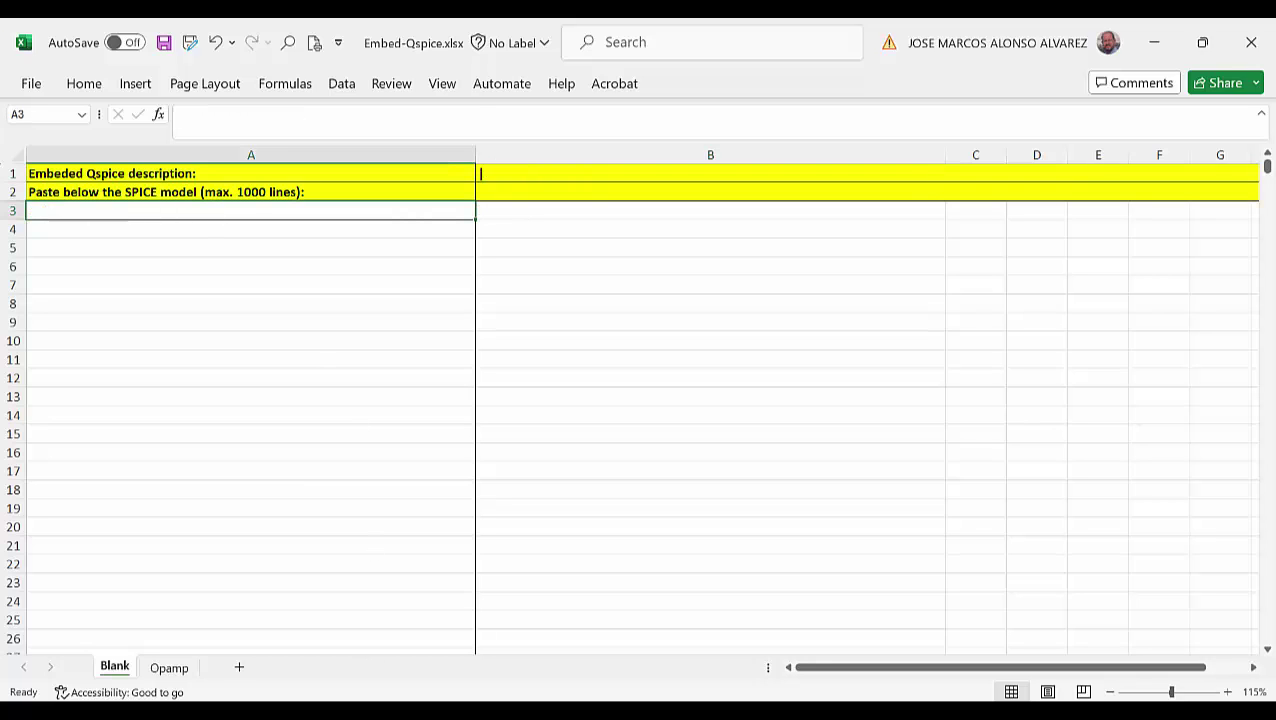
- Switch to Notepad, copy the whole MySCR subcircuit text from MySCR.sub, and minimize the Notepad window
{"action": "key", "text": "alt+Tab"}
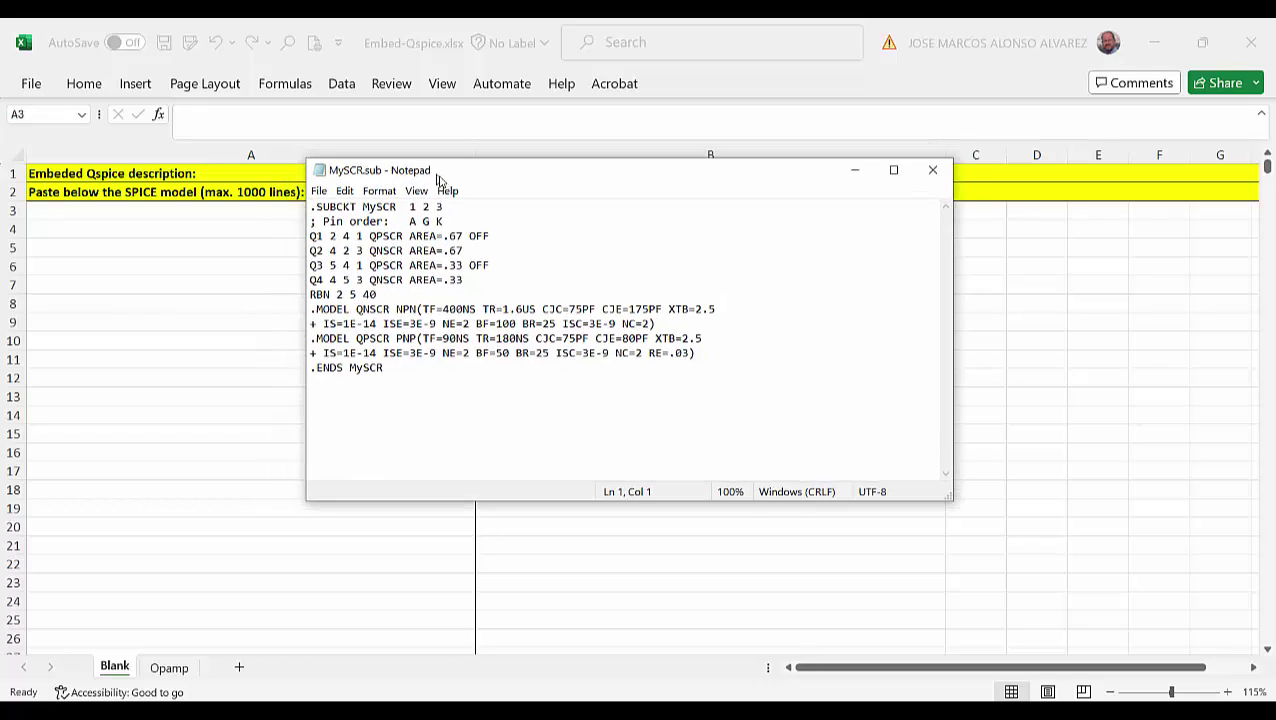
{"action": "left_click_drag", "start_coordinate": [407, 164], "coordinate": [456, 200]}
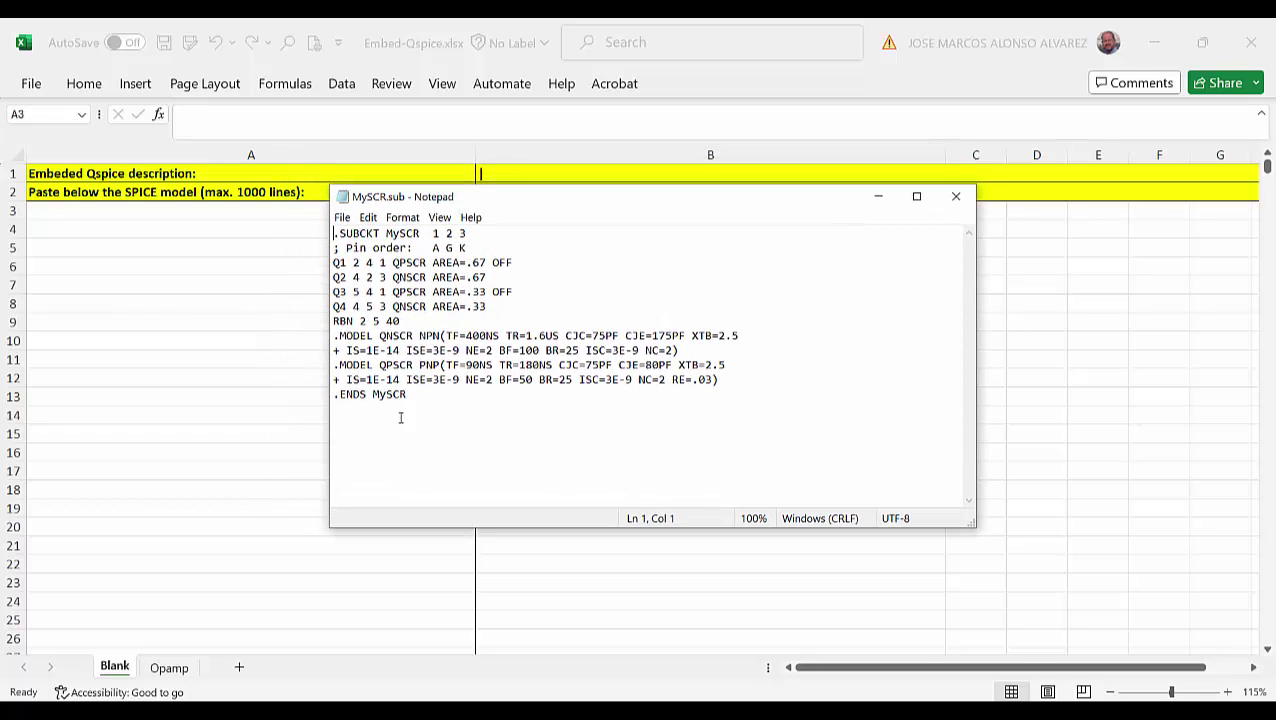
{"action": "left_click_drag", "start_coordinate": [399, 419], "coordinate": [321, 235]}
{"action": "key", "text": "ctrl+c"}
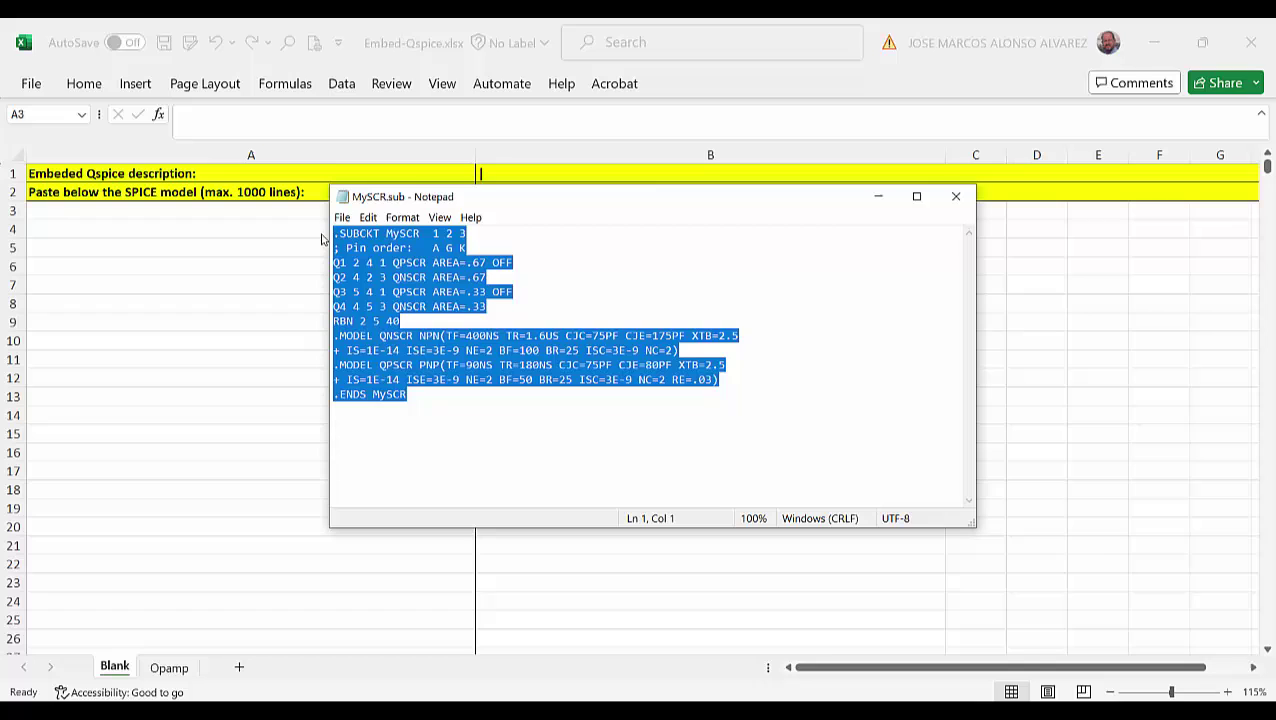
{"action": "left_click", "coordinate": [878, 196]}
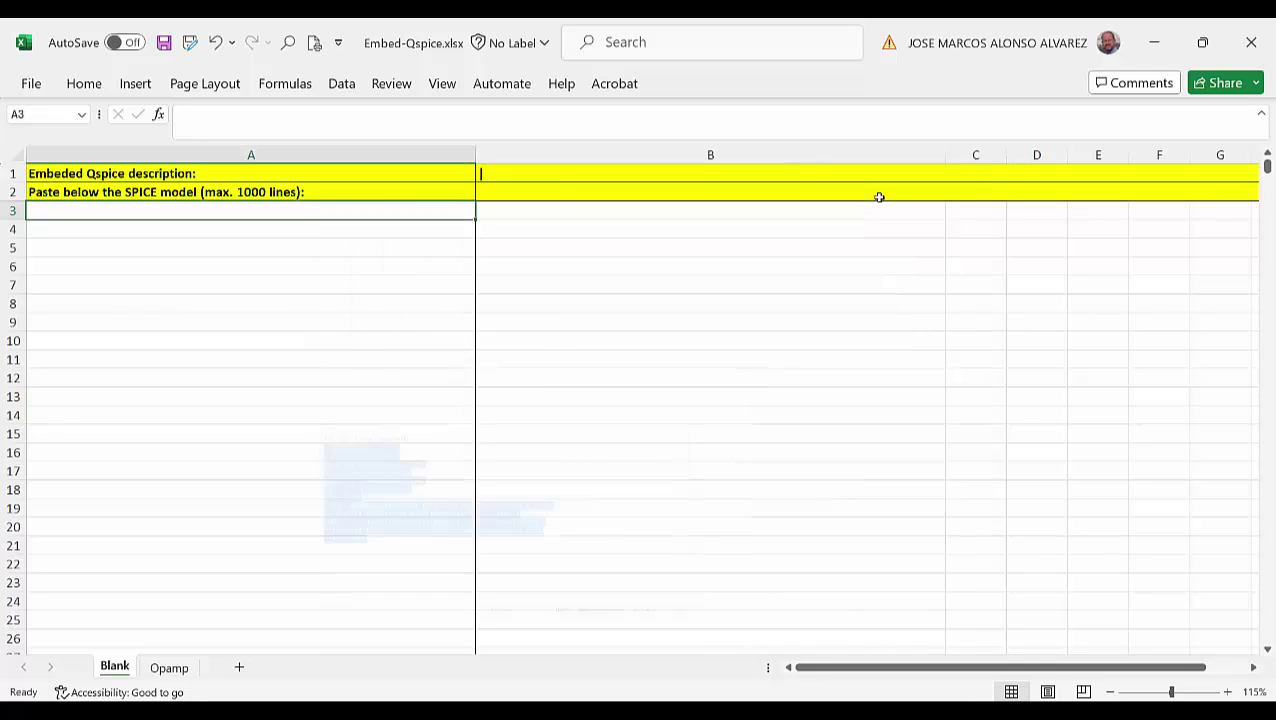
- Paste the copied MySCR model lines into column A of the Blank sheet starting at cell A3, accepting the size mismatch
{"action": "left_click_drag", "start_coordinate": [222, 212], "coordinate": [210, 561]}
{"action": "key", "text": "ctrl+v"}
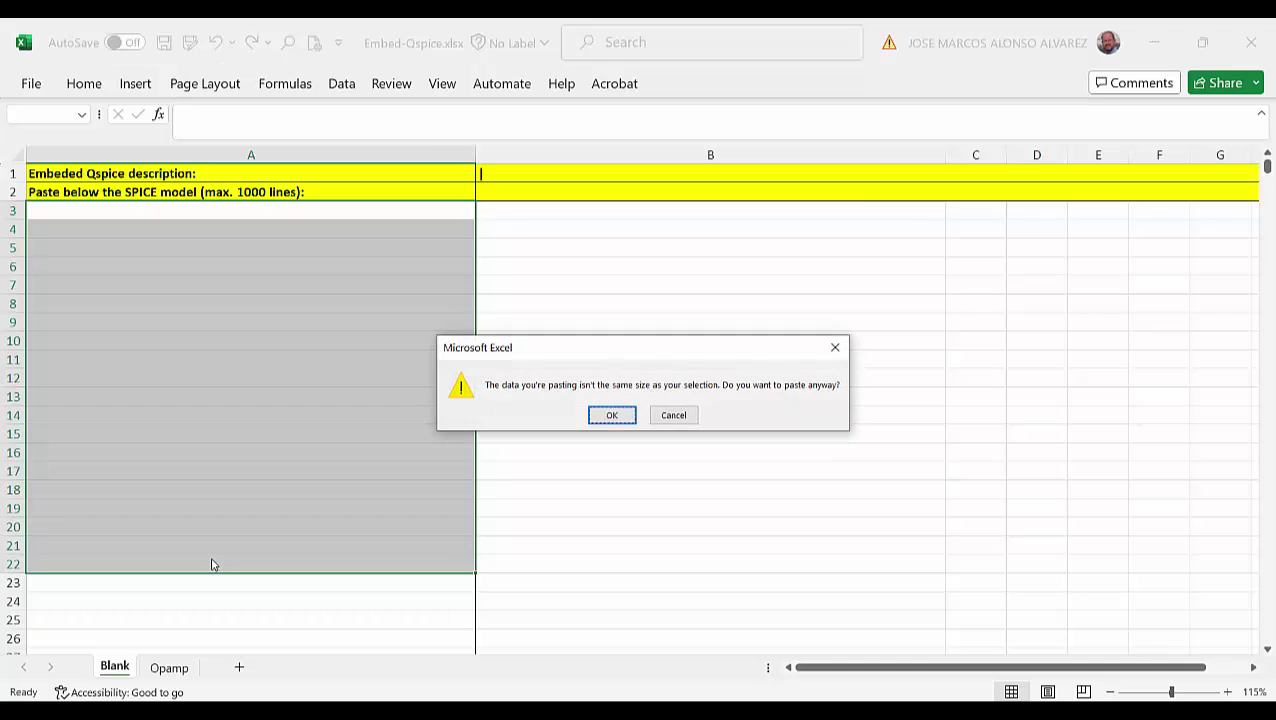
{"action": "left_click", "coordinate": [611, 415]}
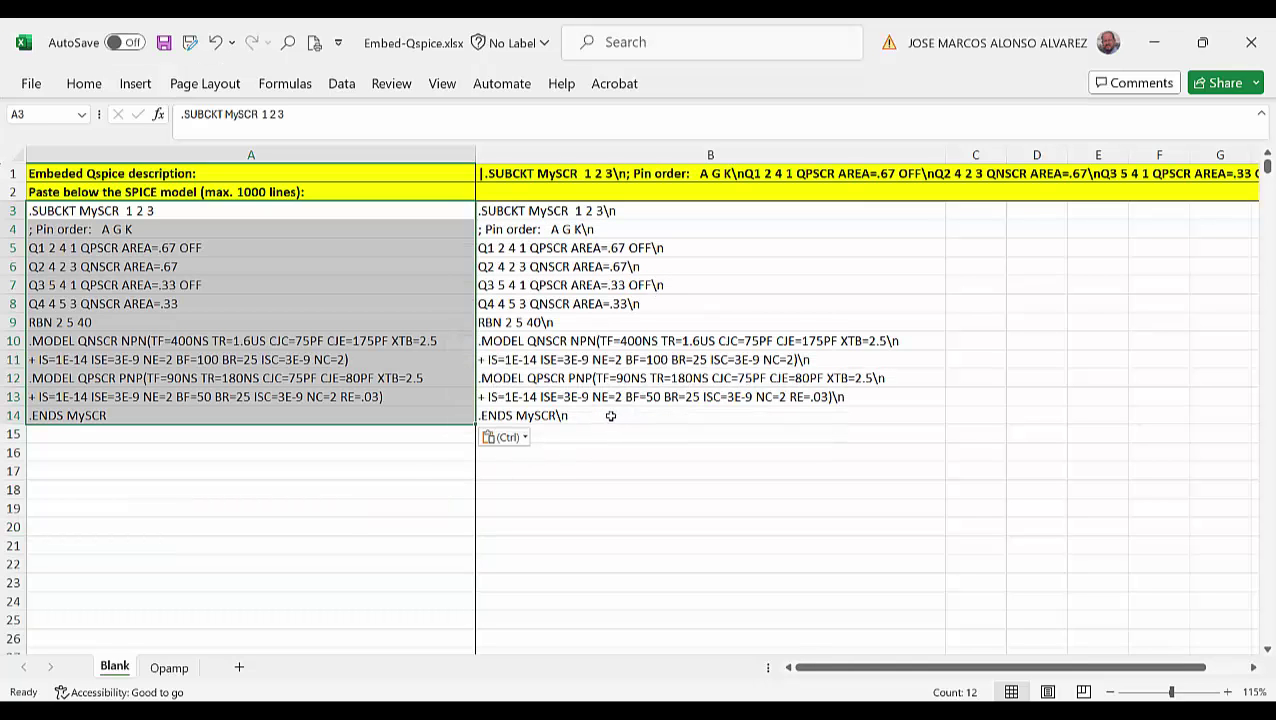
{"action": "left_click", "coordinate": [412, 460]}
- Compare the original model lines in A3 and A4 with their converted versions in B3 and B4
{"action": "left_click", "coordinate": [306, 211]}
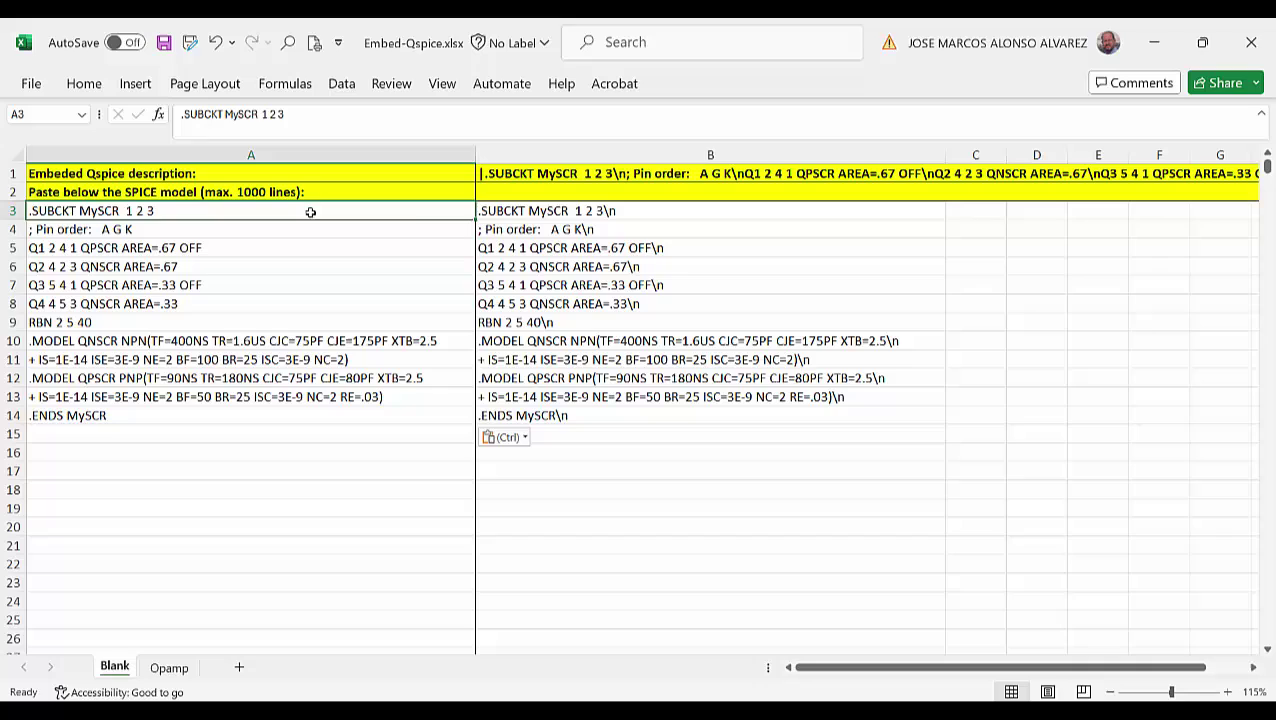
{"action": "left_click", "coordinate": [563, 210]}
{"action": "left_click", "coordinate": [301, 231]}
{"action": "left_click", "coordinate": [557, 224]}
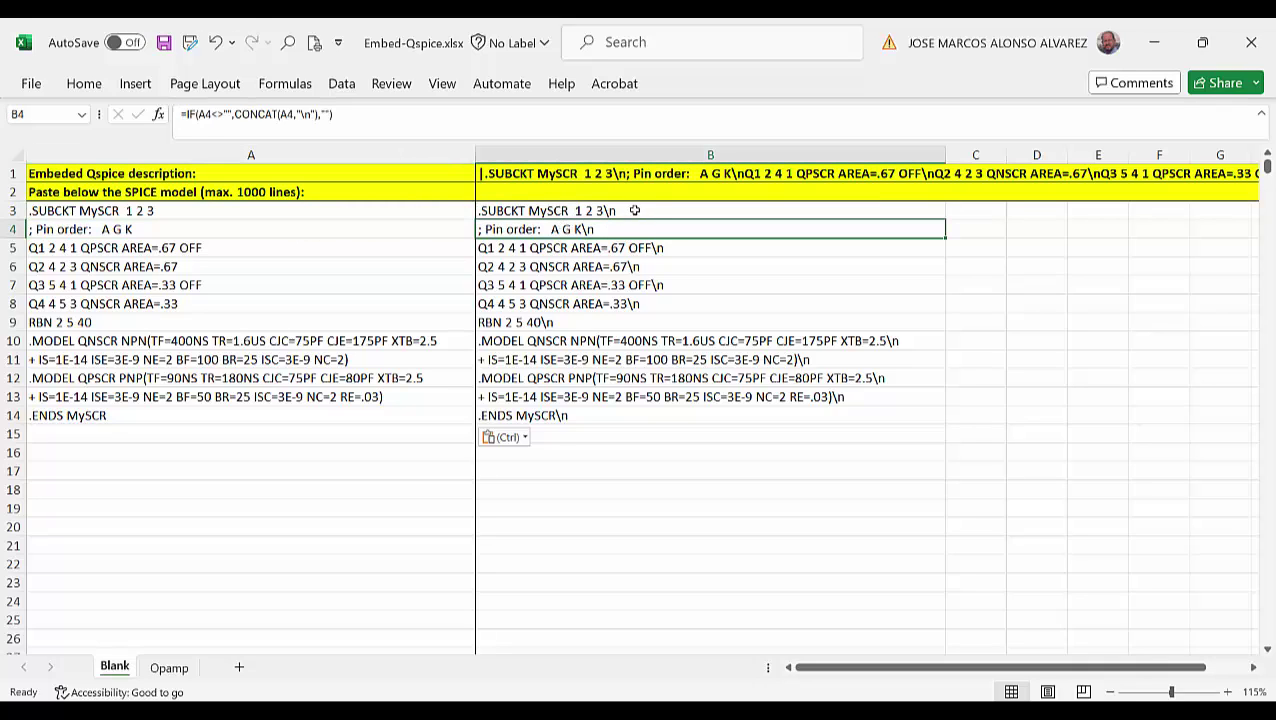
- Copy the combined embedded Qspice description from cell B1
{"action": "left_click", "coordinate": [520, 173]}
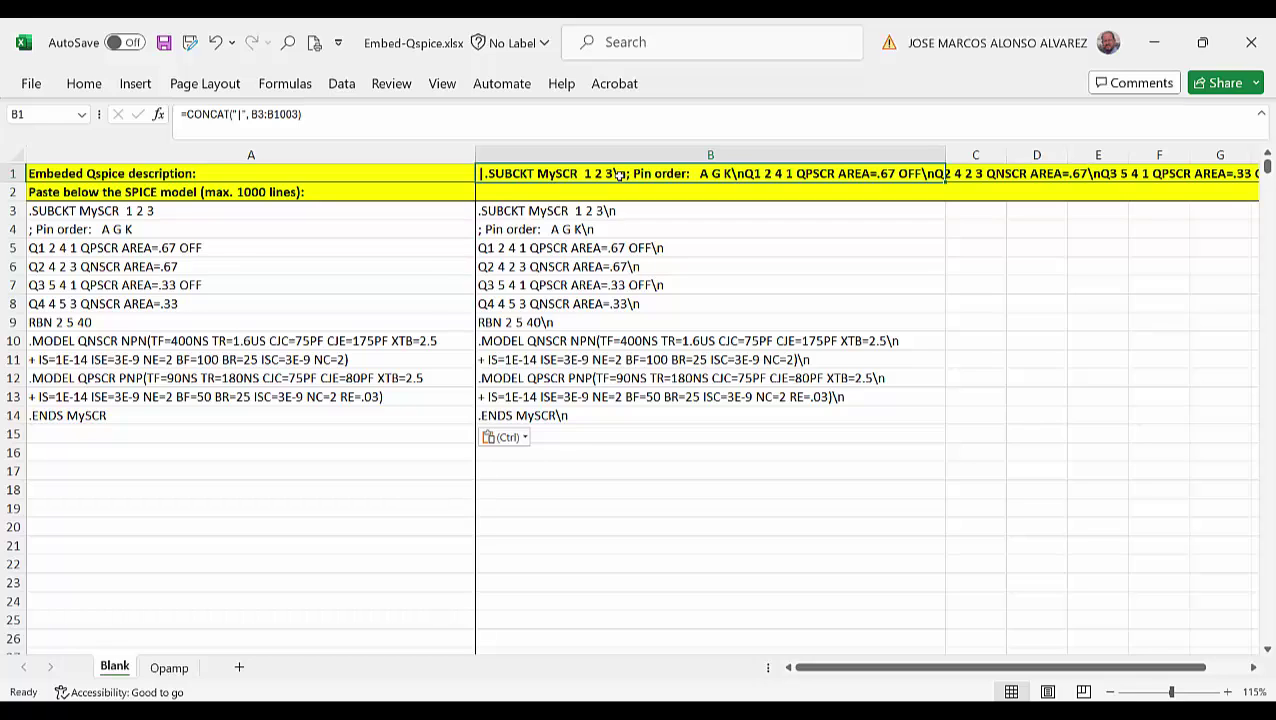
{"action": "right_click", "coordinate": [538, 176]}
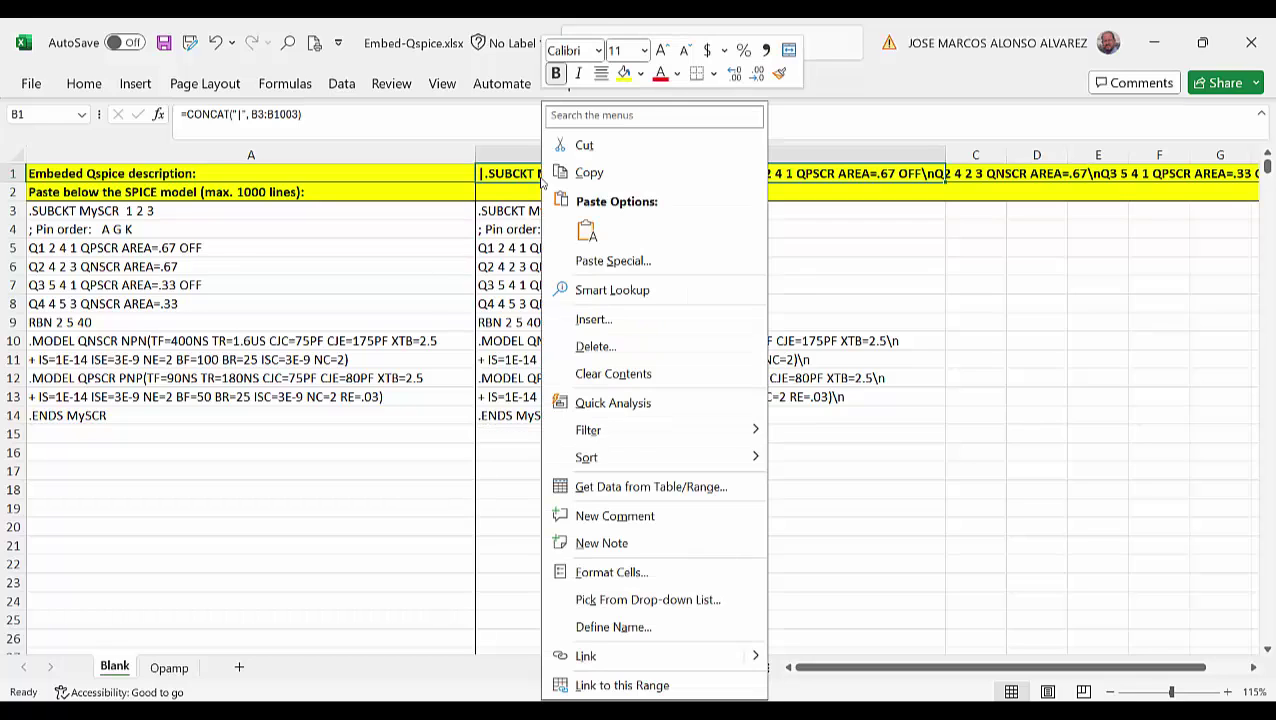
{"action": "left_click", "coordinate": [578, 173]}
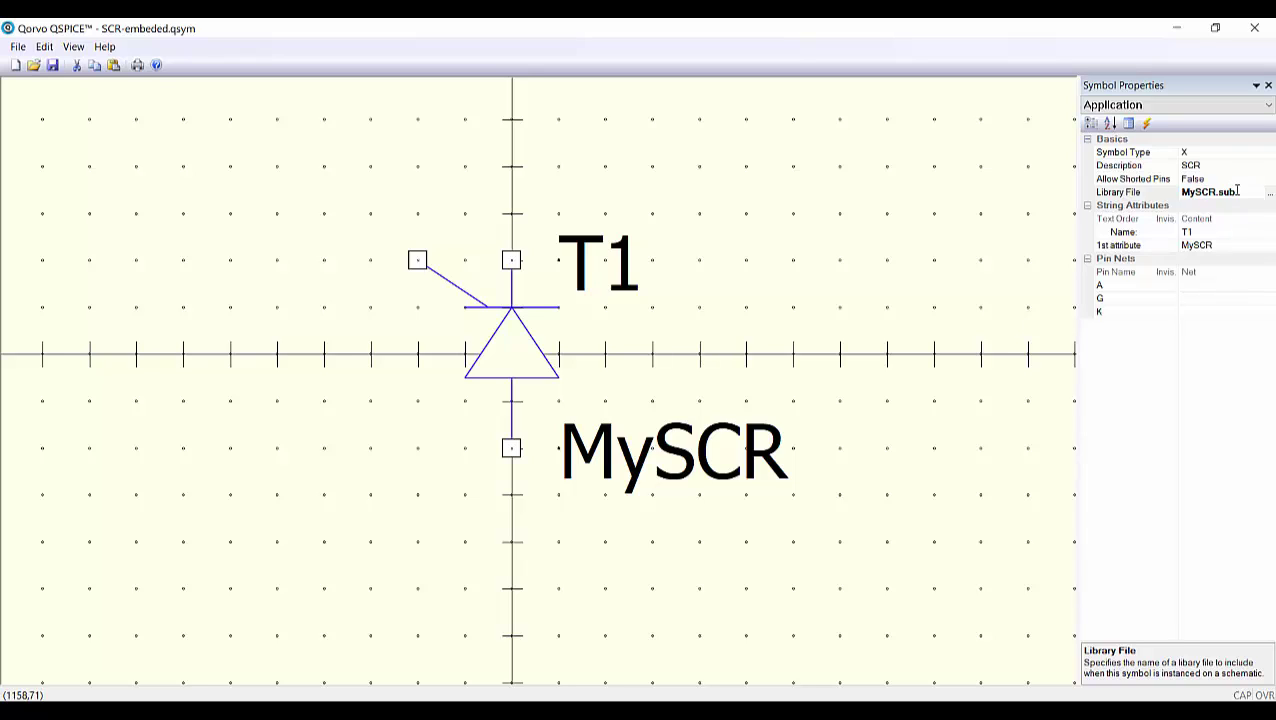
- In QSPICE, replace the SCR-embeded symbol's Library File entry with the copied embedded description and save the symbol
{"action": "left_click", "coordinate": [1238, 190]}
{"action": "key", "text": "Delete"}
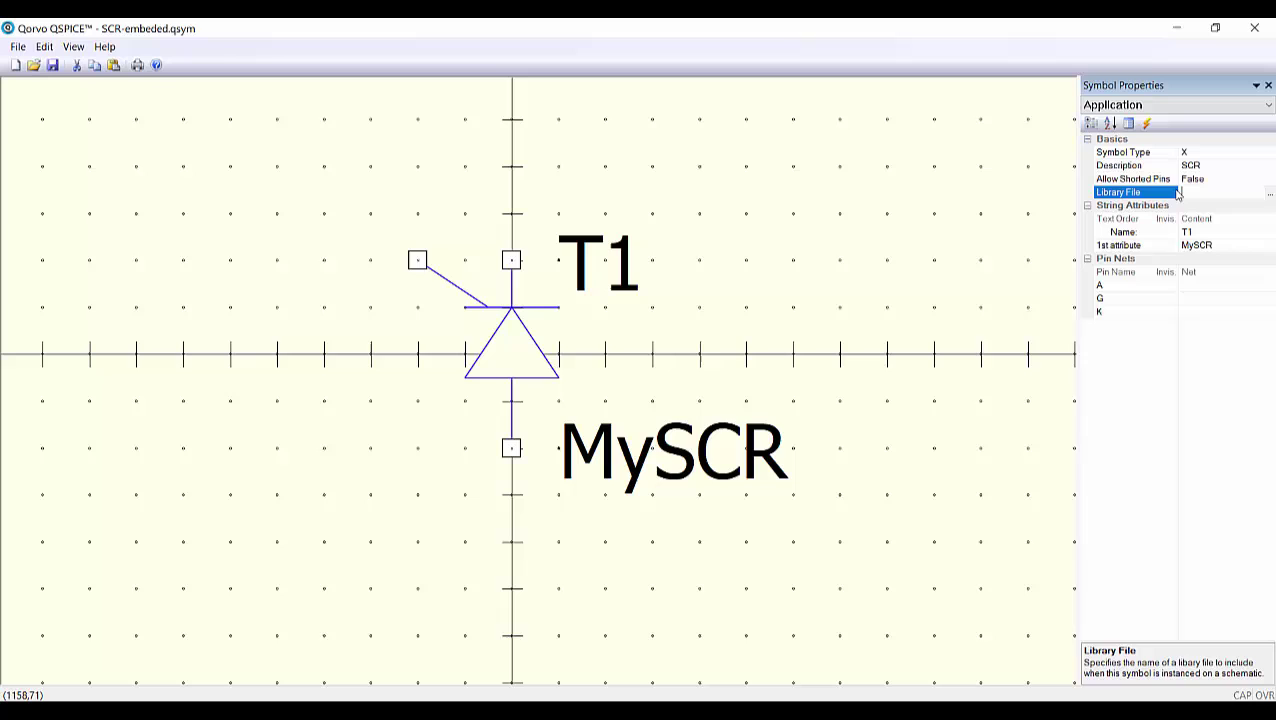
{"action": "key", "text": "ctrl+v"}
{"action": "left_click", "coordinate": [1210, 205]}
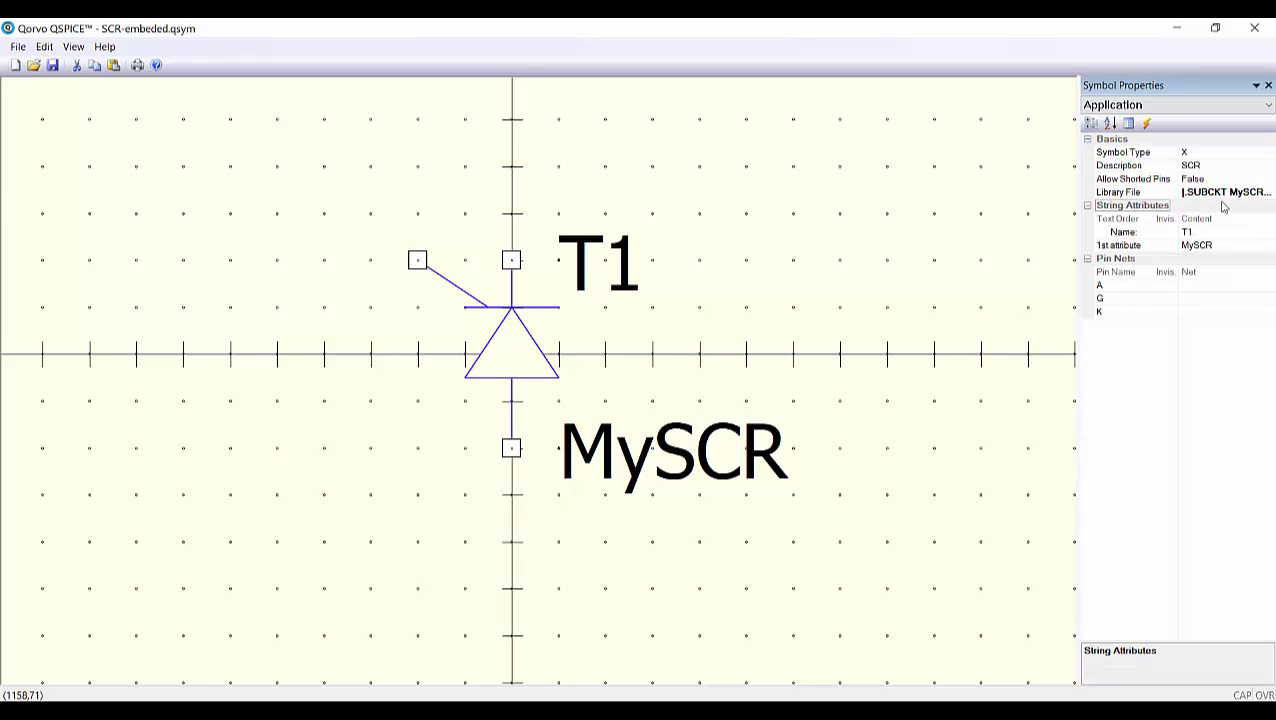
{"action": "left_click", "coordinate": [1216, 193]}
{"action": "left_click", "coordinate": [1216, 193]}
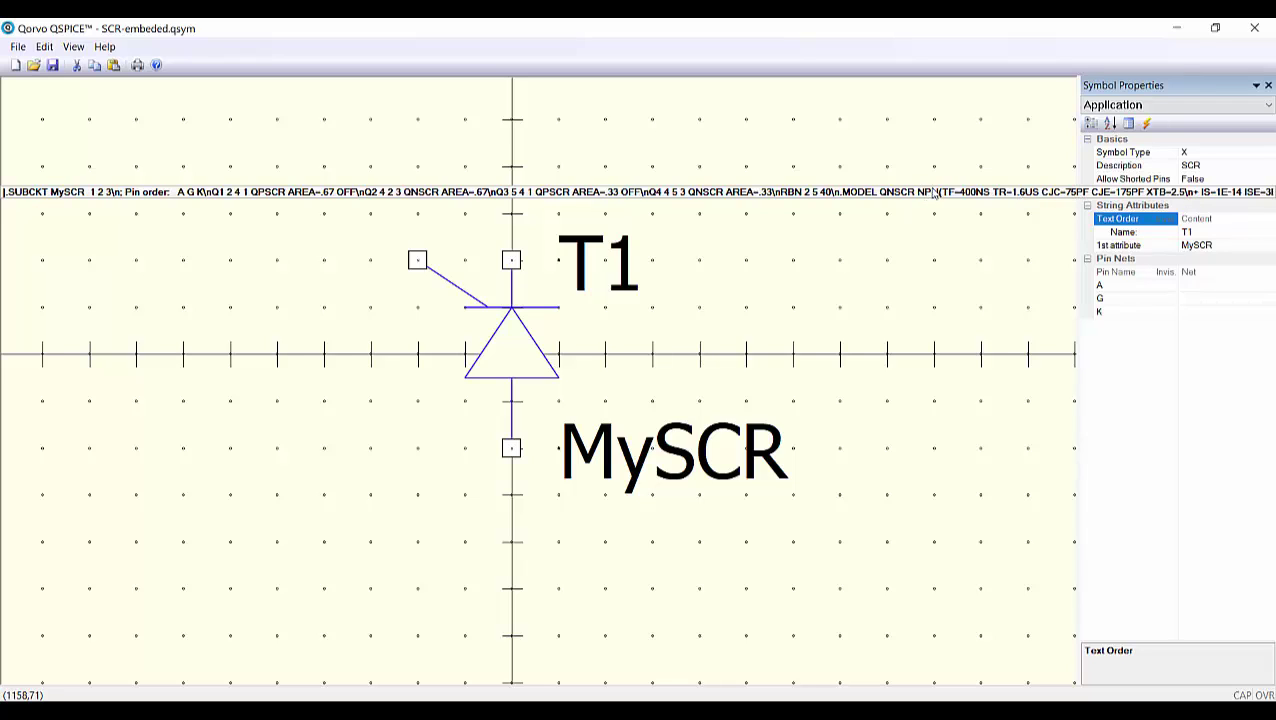
{"action": "left_click", "coordinate": [54, 69]}
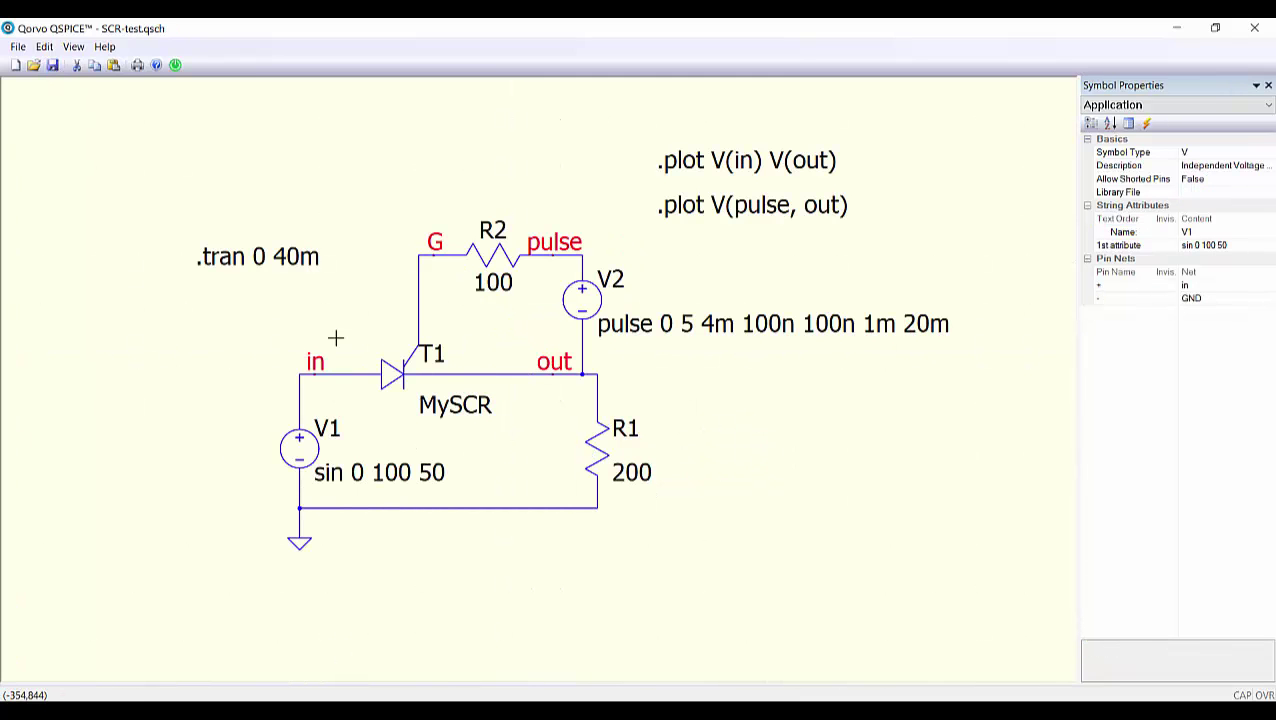
- Examine T1's embedded Library File text in the SCR-test schematic and the MySCR subcircuit in its generated netlist, and close the netlist
{"action": "left_click", "coordinate": [385, 380]}
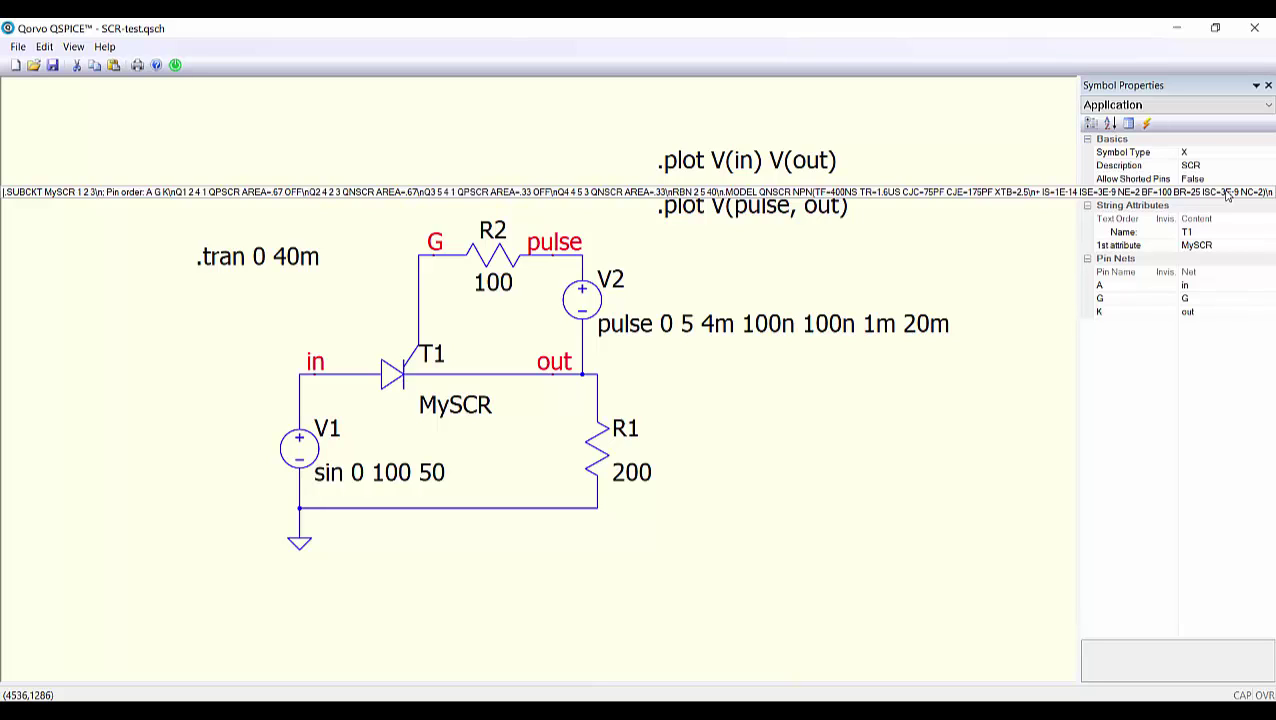
{"action": "left_click", "coordinate": [73, 47]}
{"action": "left_click", "coordinate": [98, 177]}
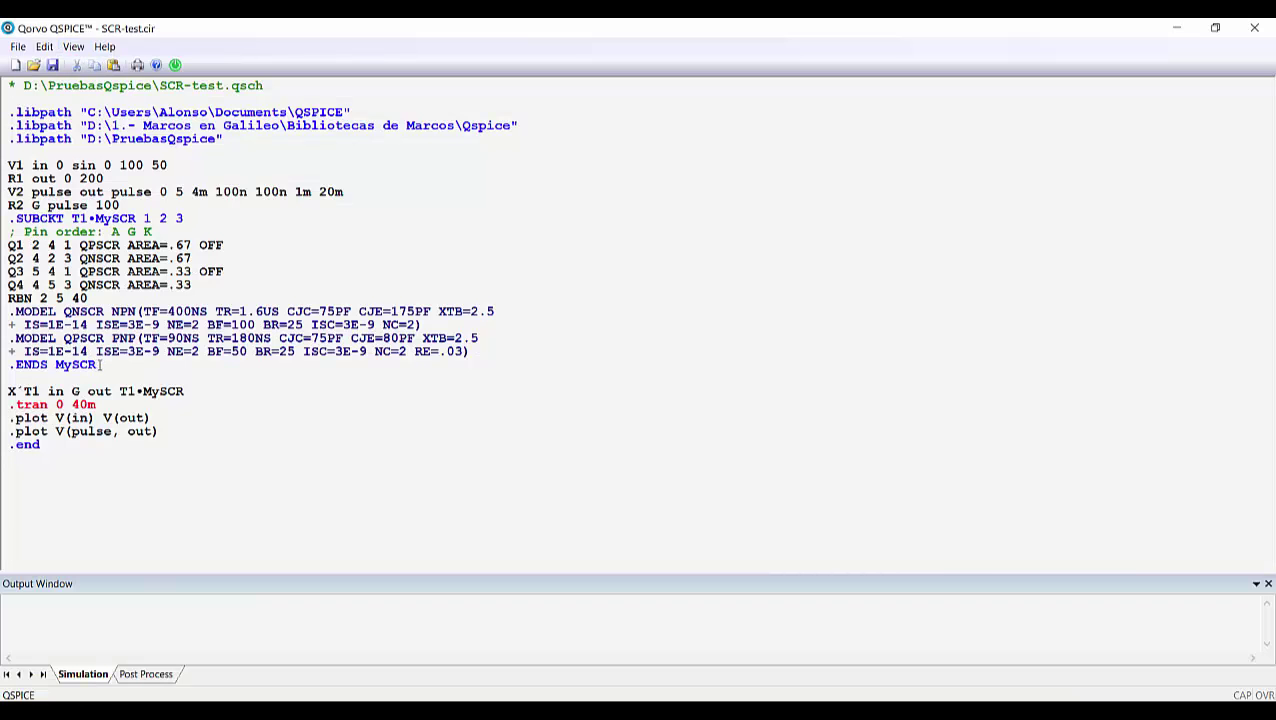
{"action": "left_click_drag", "start_coordinate": [101, 364], "coordinate": [9, 218]}
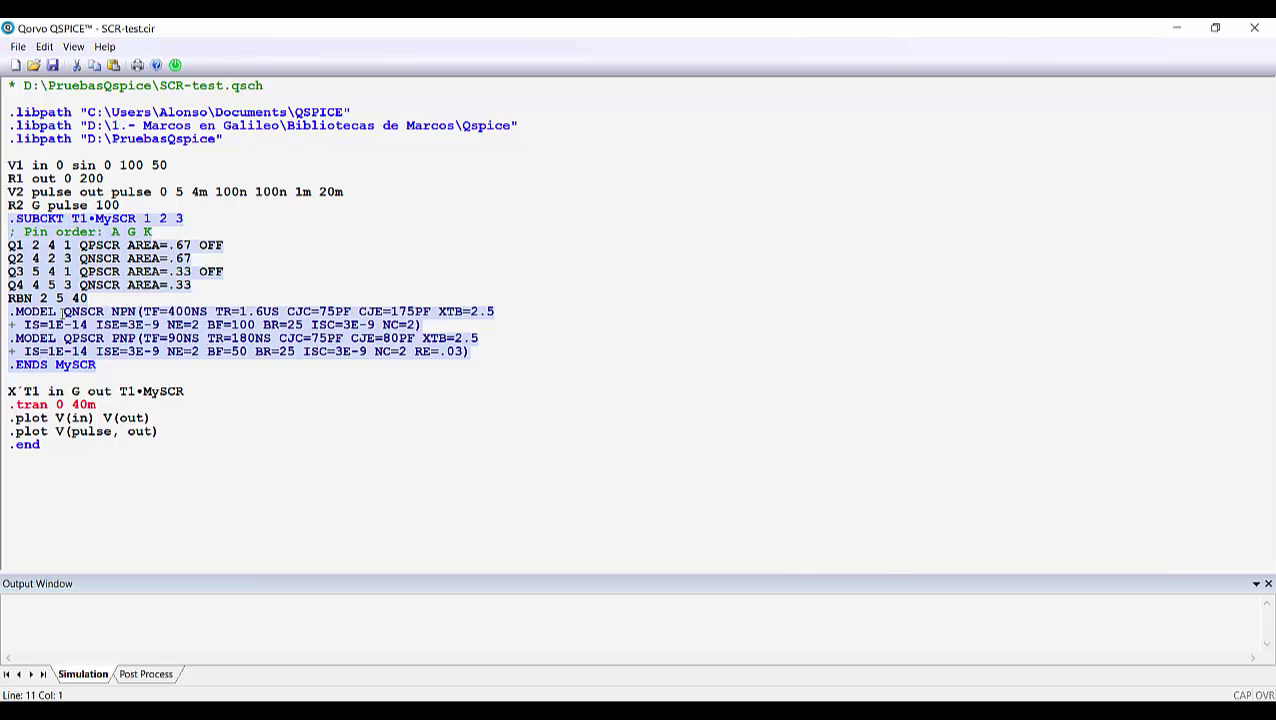
{"action": "key", "text": "ctrl+w"}
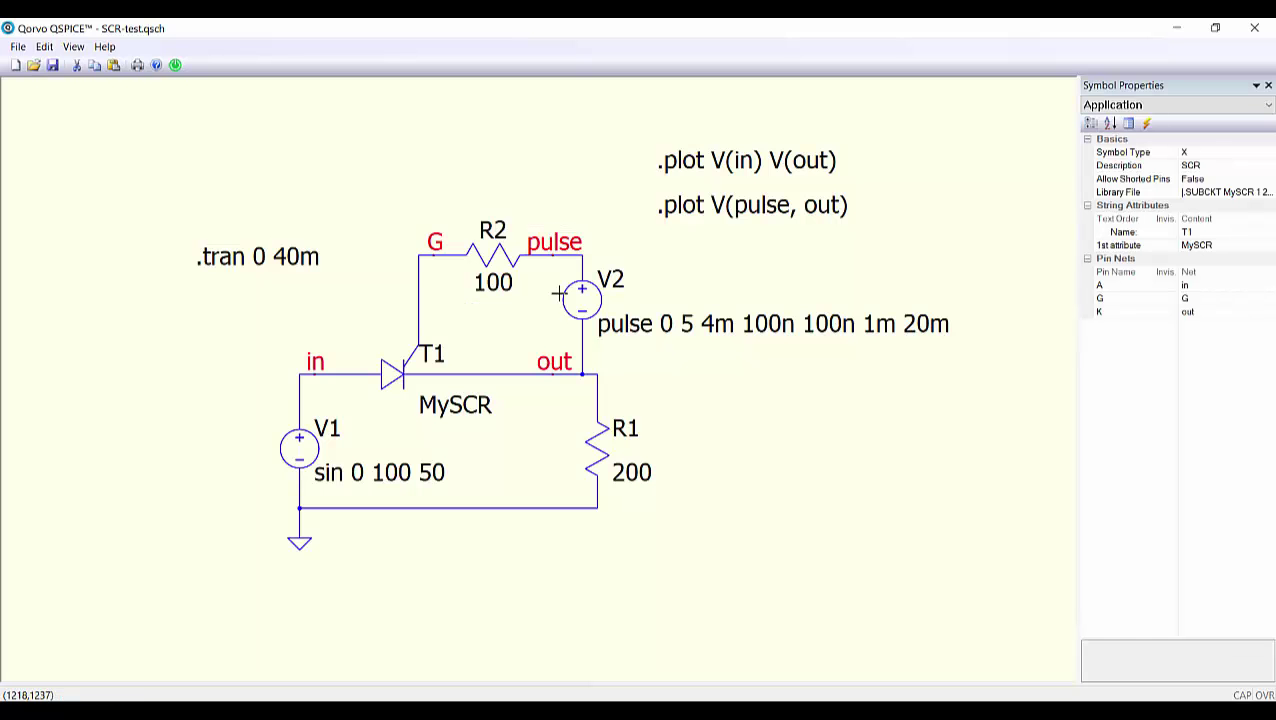
- Run the SCR-test simulation and view the schematic beside the plotted waveforms
{"action": "left_click", "coordinate": [175, 66]}
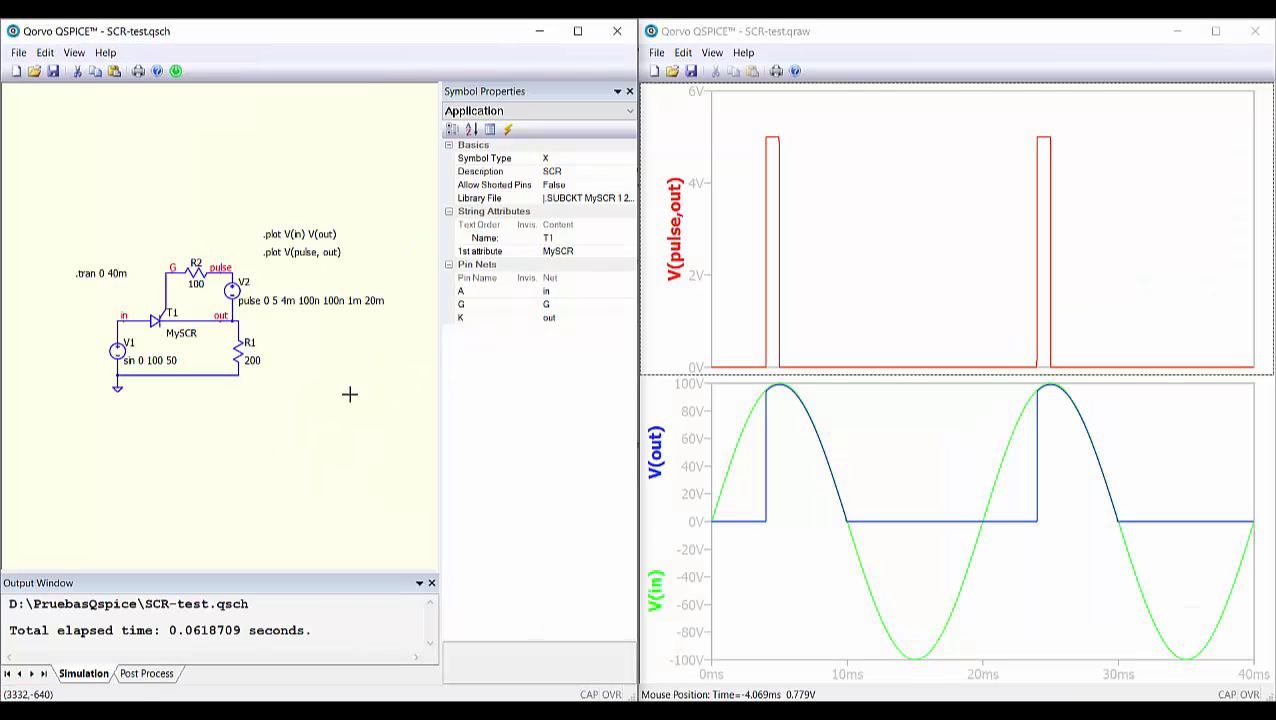
{"action": "scroll", "coordinate": [349, 394], "scroll_direction": "up", "scroll_amount": 1}
{"action": "scroll", "coordinate": [299, 399], "scroll_direction": "down", "scroll_amount": 1}
{"action": "scroll", "coordinate": [322, 433], "scroll_direction": "up", "scroll_amount": 2}
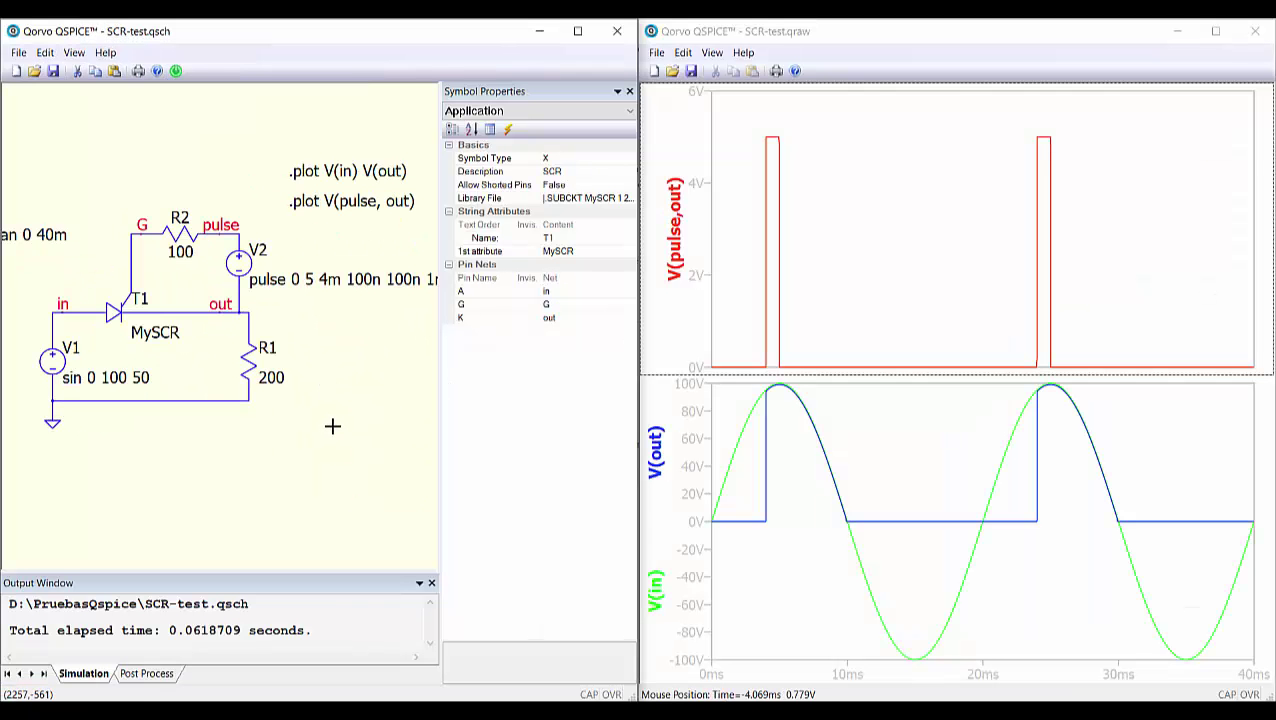
{"action": "scroll", "coordinate": [334, 424], "scroll_direction": "down", "scroll_amount": 2}
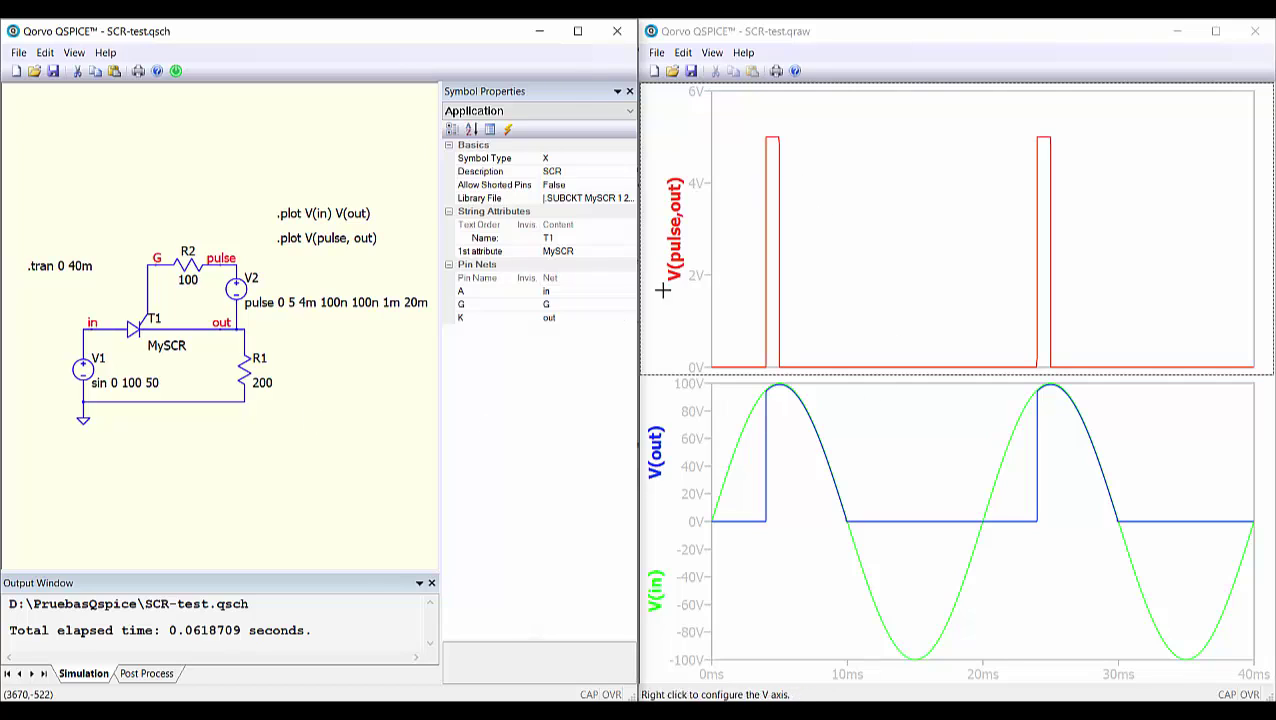